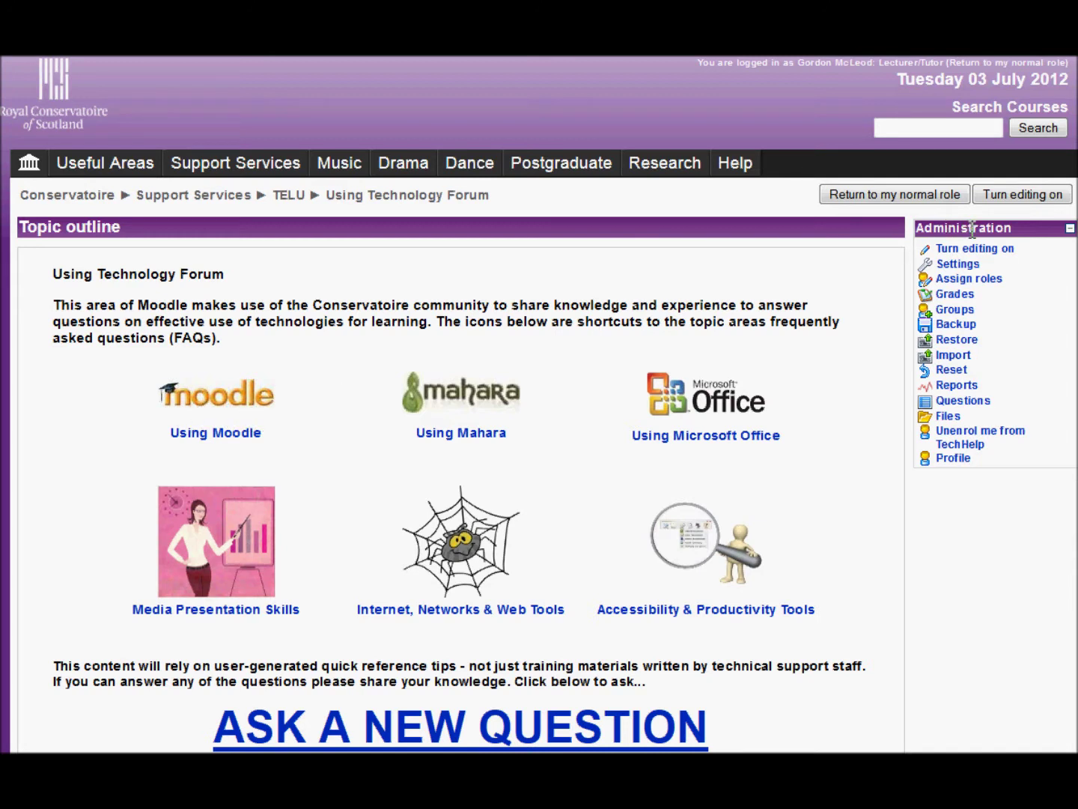
Step: Start the course backup with all items included, re-ticking the Skype and downloadable-file resources
{"action": "left_click", "coordinate": [955, 329]}
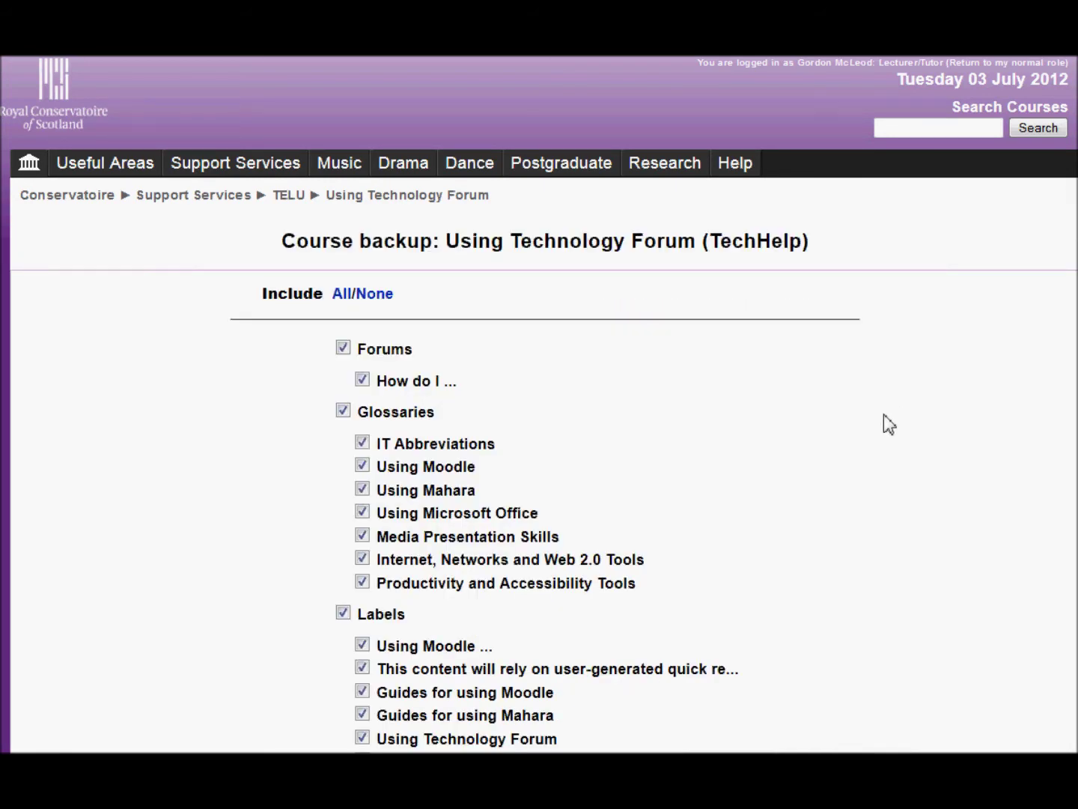
{"action": "scroll", "coordinate": [883, 421], "scroll_direction": "down", "scroll_amount": 1}
{"action": "scroll", "coordinate": [883, 420], "scroll_direction": "down", "scroll_amount": 2}
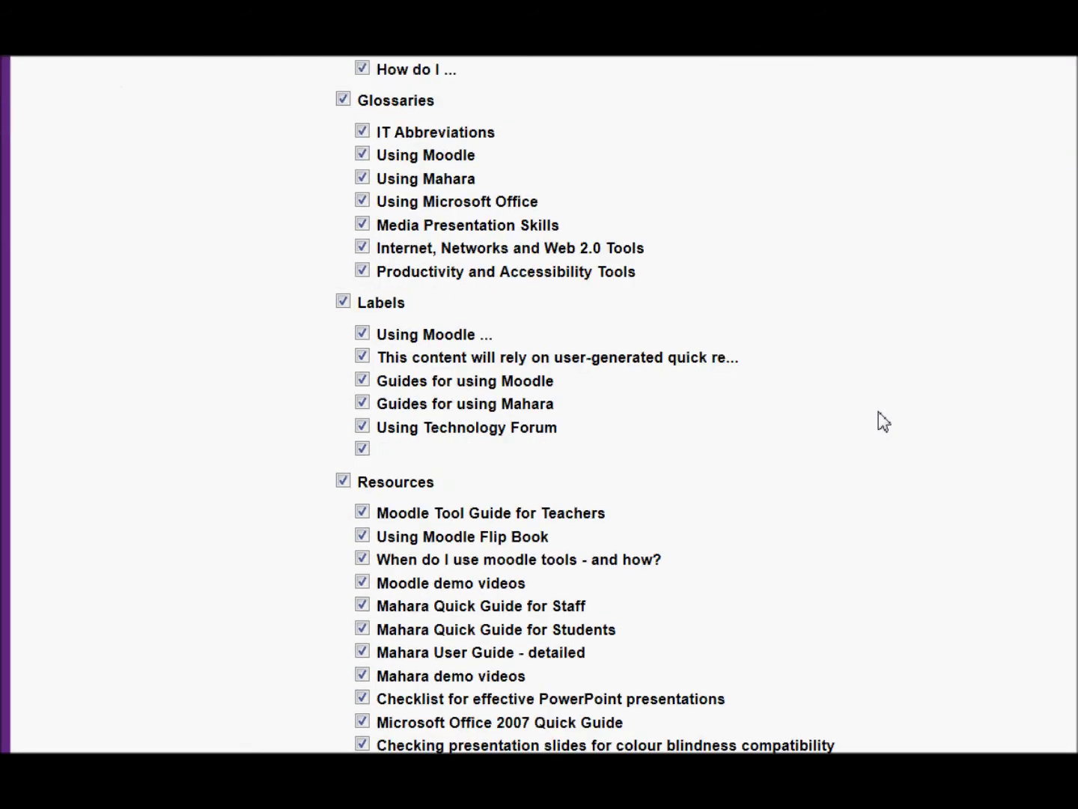
{"action": "scroll", "coordinate": [843, 412], "scroll_direction": "down", "scroll_amount": 2}
{"action": "scroll", "coordinate": [843, 413], "scroll_direction": "down", "scroll_amount": 2}
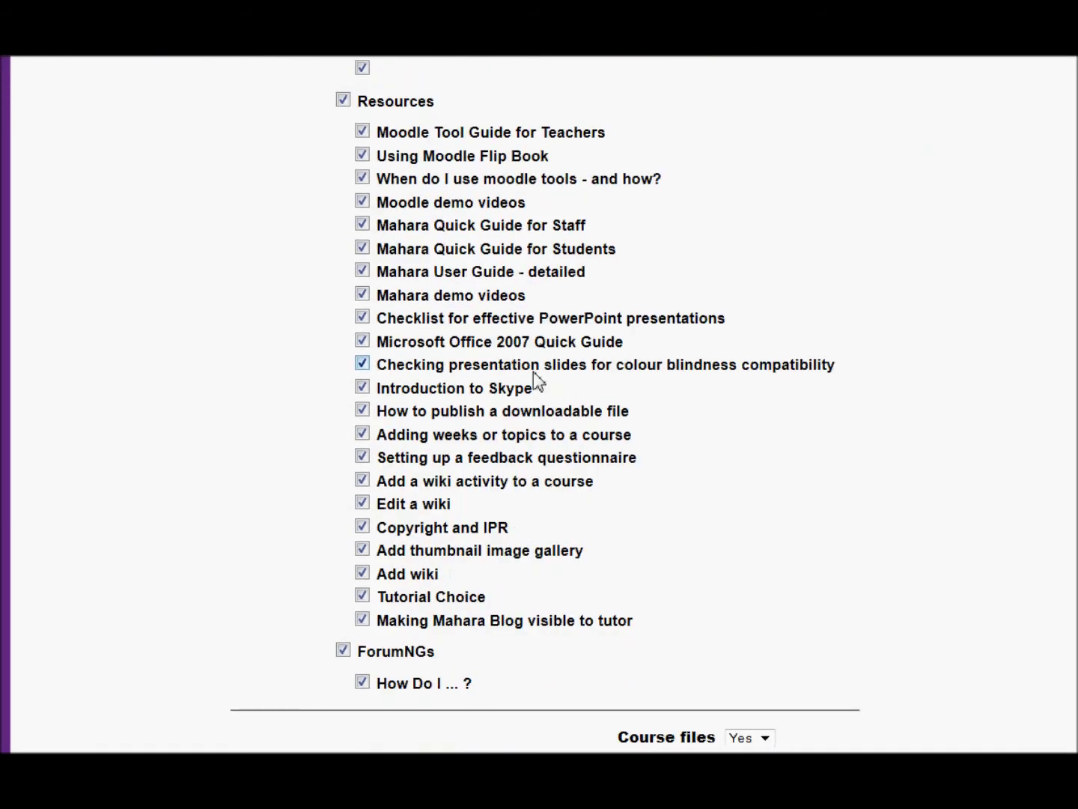
{"action": "left_click", "coordinate": [362, 387]}
{"action": "left_click", "coordinate": [364, 411]}
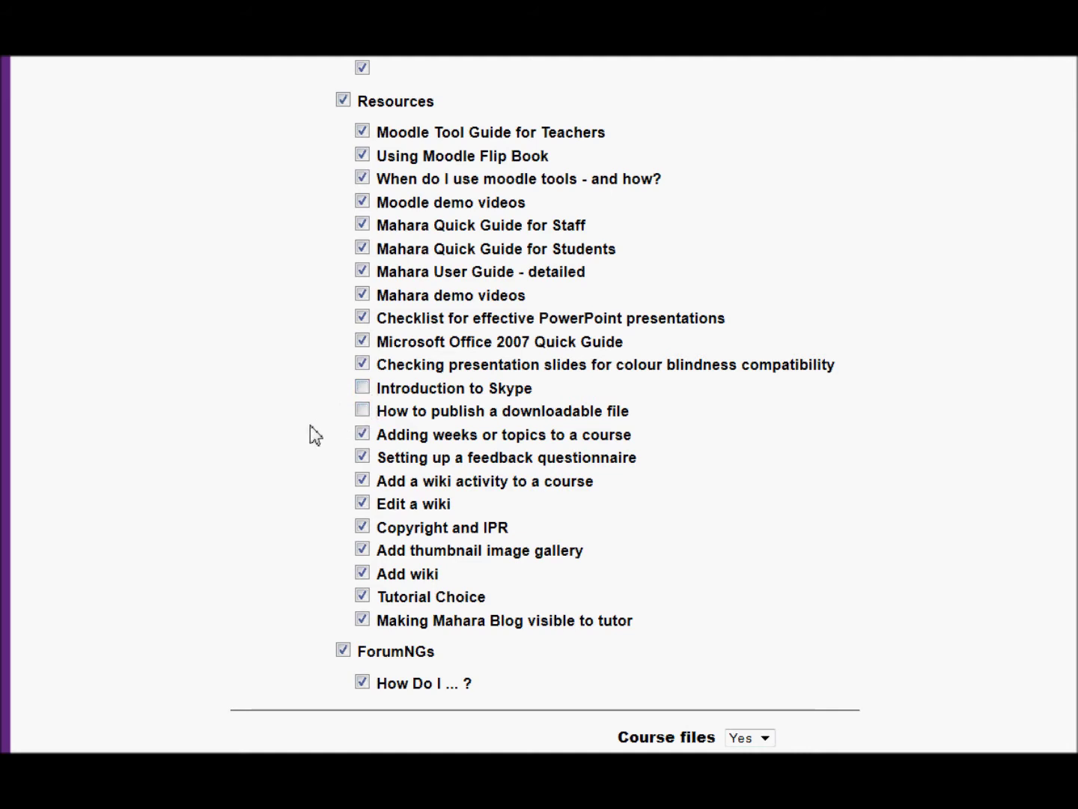
{"action": "left_click", "coordinate": [363, 411]}
{"action": "scroll", "coordinate": [509, 362], "scroll_direction": "down", "scroll_amount": 1}
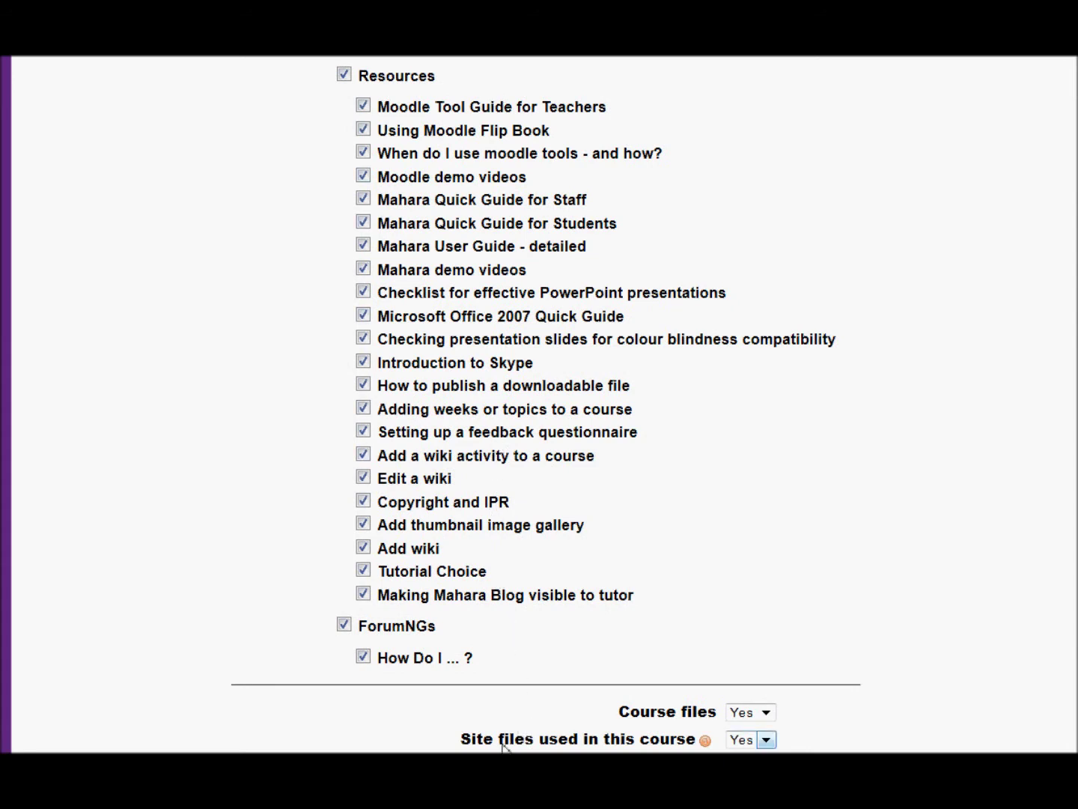
{"action": "scroll", "coordinate": [510, 741], "scroll_direction": "down", "scroll_amount": 1}
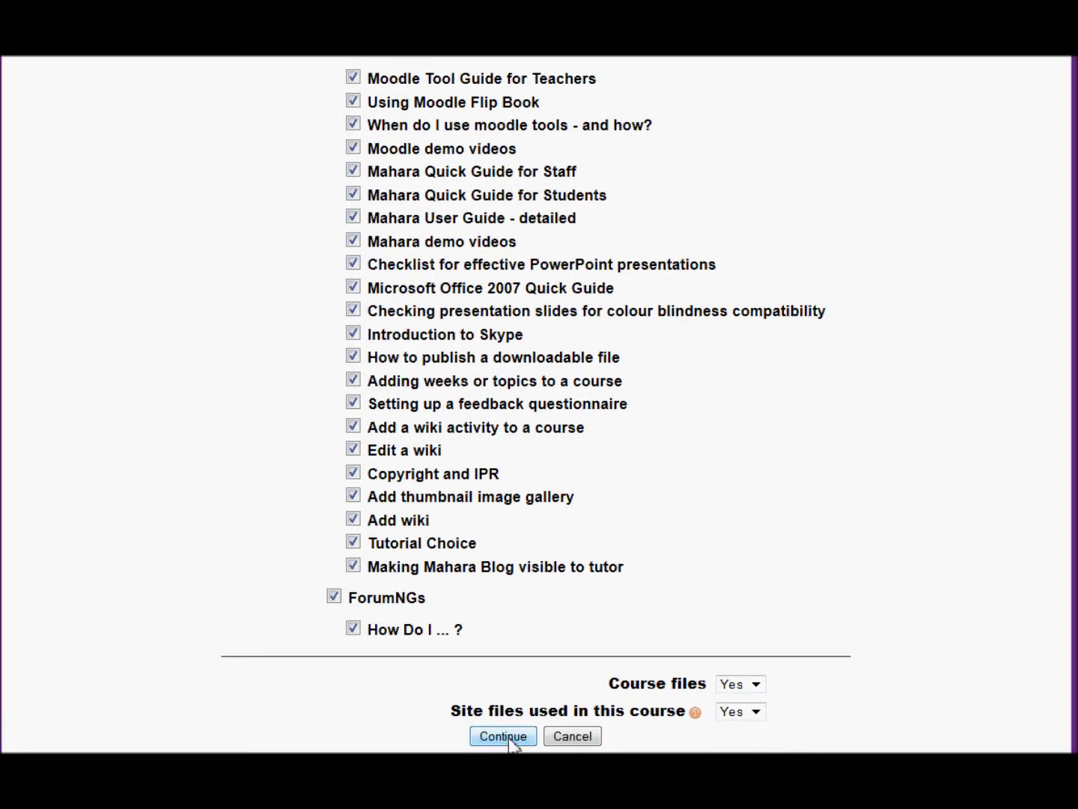
{"action": "left_click", "coordinate": [510, 737]}
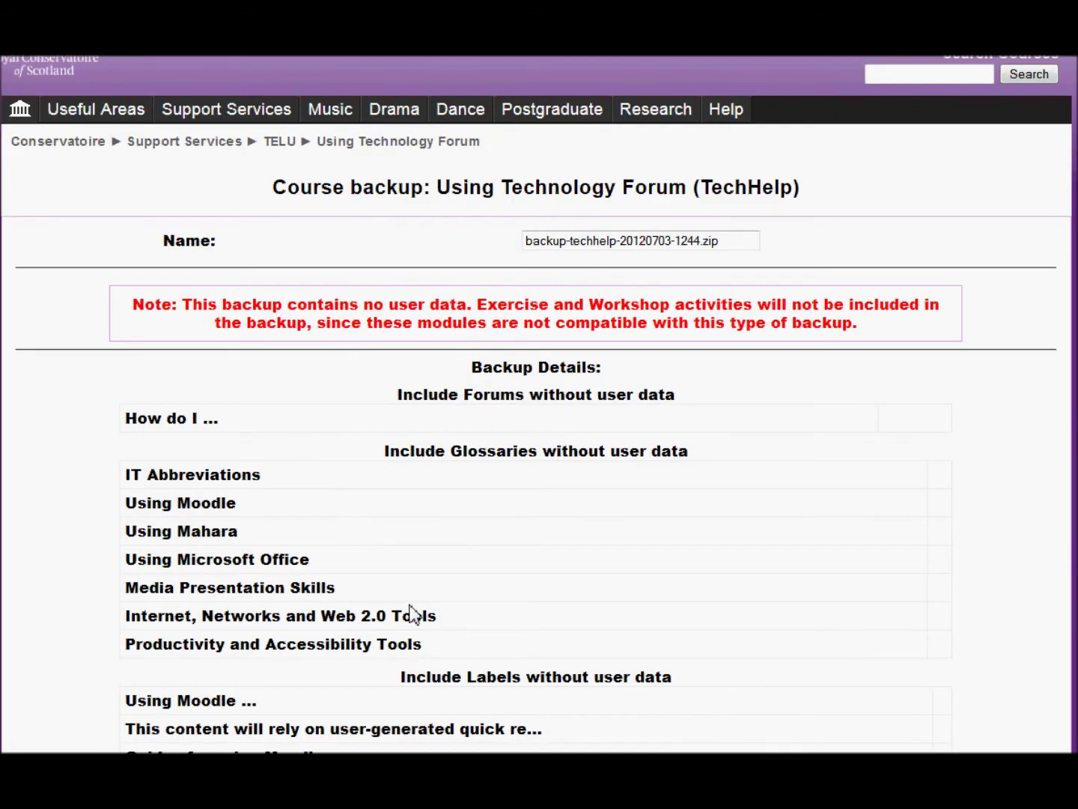
{"action": "scroll", "coordinate": [410, 613], "scroll_direction": "down", "scroll_amount": 2}
{"action": "scroll", "coordinate": [410, 613], "scroll_direction": "down", "scroll_amount": 6}
{"action": "scroll", "coordinate": [410, 614], "scroll_direction": "down", "scroll_amount": 4}
Step: Run the course backup and highlight its success message
{"action": "left_click", "coordinate": [505, 737]}
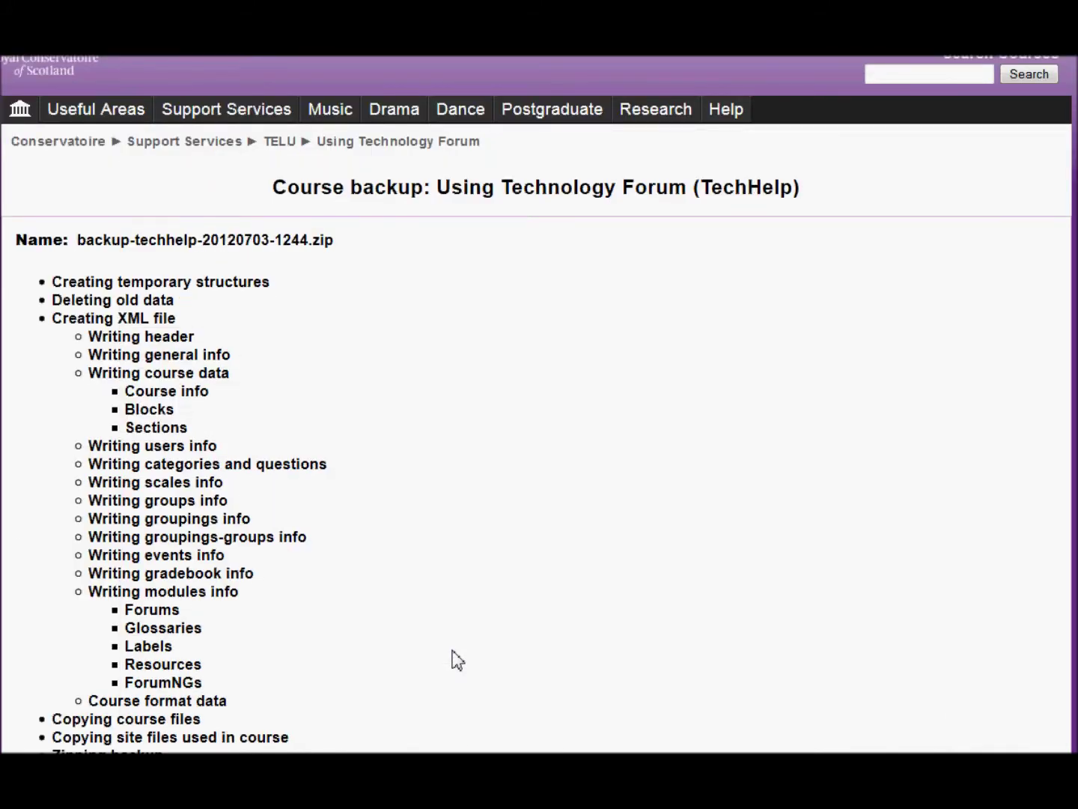
{"action": "scroll", "coordinate": [453, 658], "scroll_direction": "down", "scroll_amount": 4}
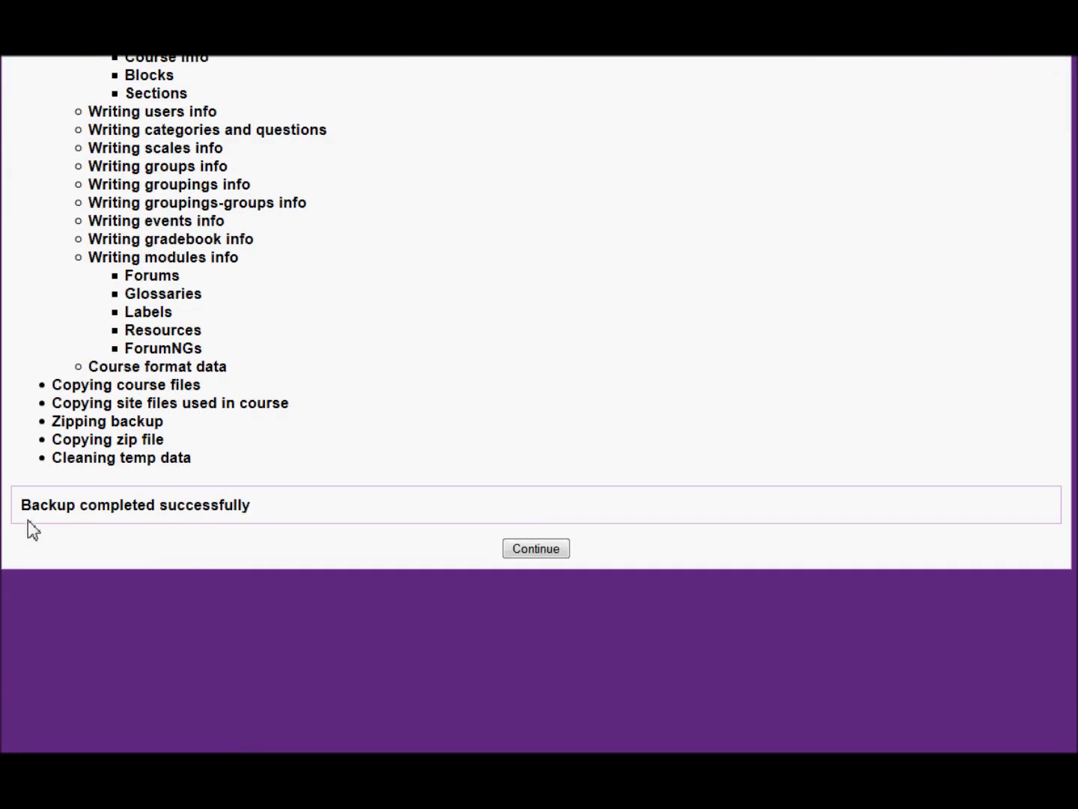
{"action": "left_click_drag", "start_coordinate": [22, 505], "coordinate": [274, 511]}
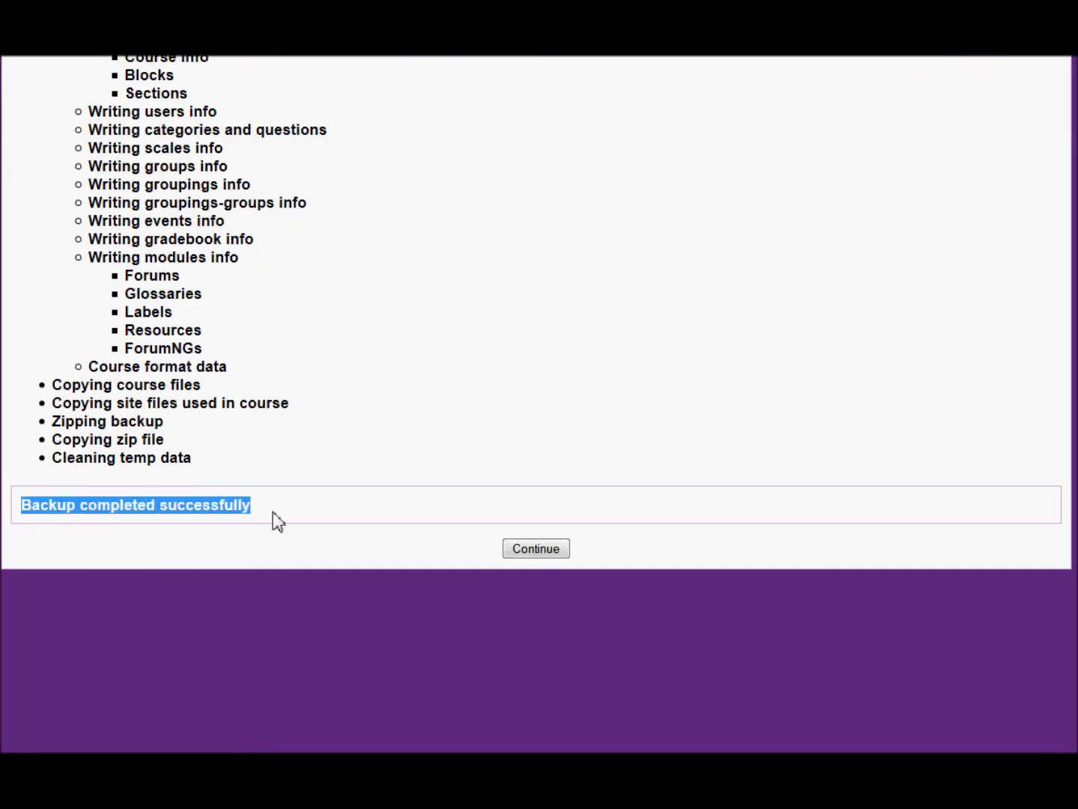
Step: From the backup files list, download backup-techhelp-20120703-1244.zip and retrieve the scanned file
{"action": "left_click", "coordinate": [545, 552]}
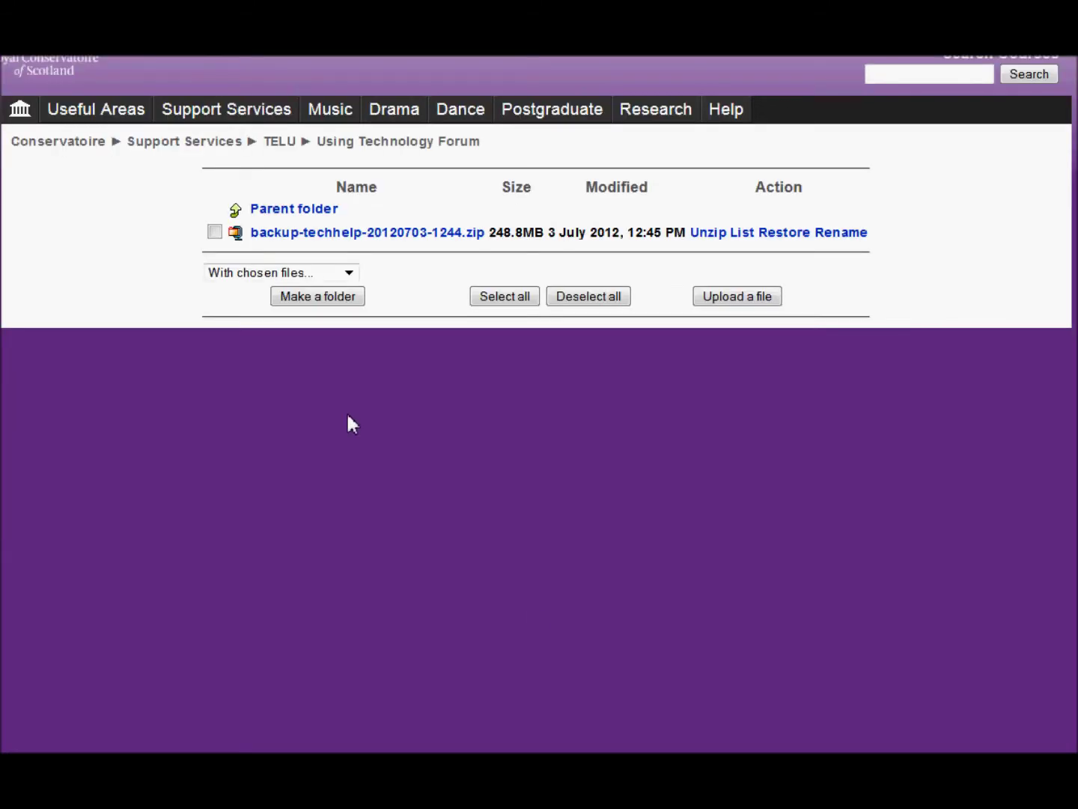
{"action": "left_click", "coordinate": [341, 239]}
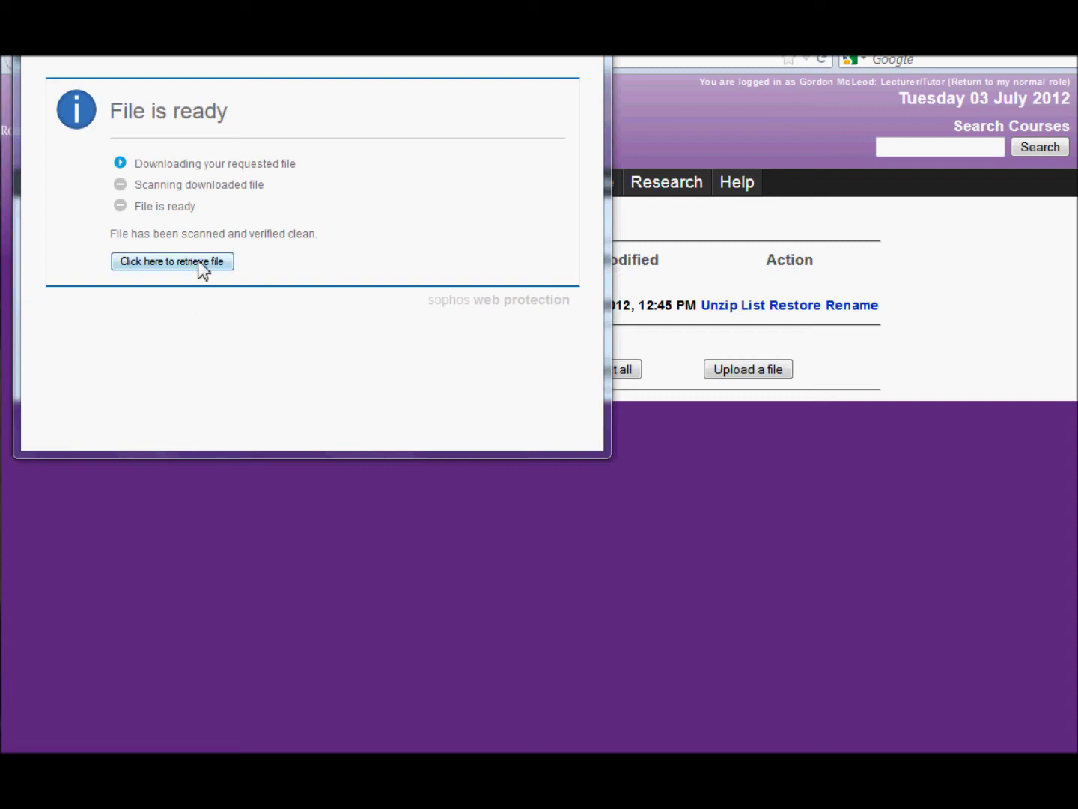
{"action": "left_click", "coordinate": [200, 263]}
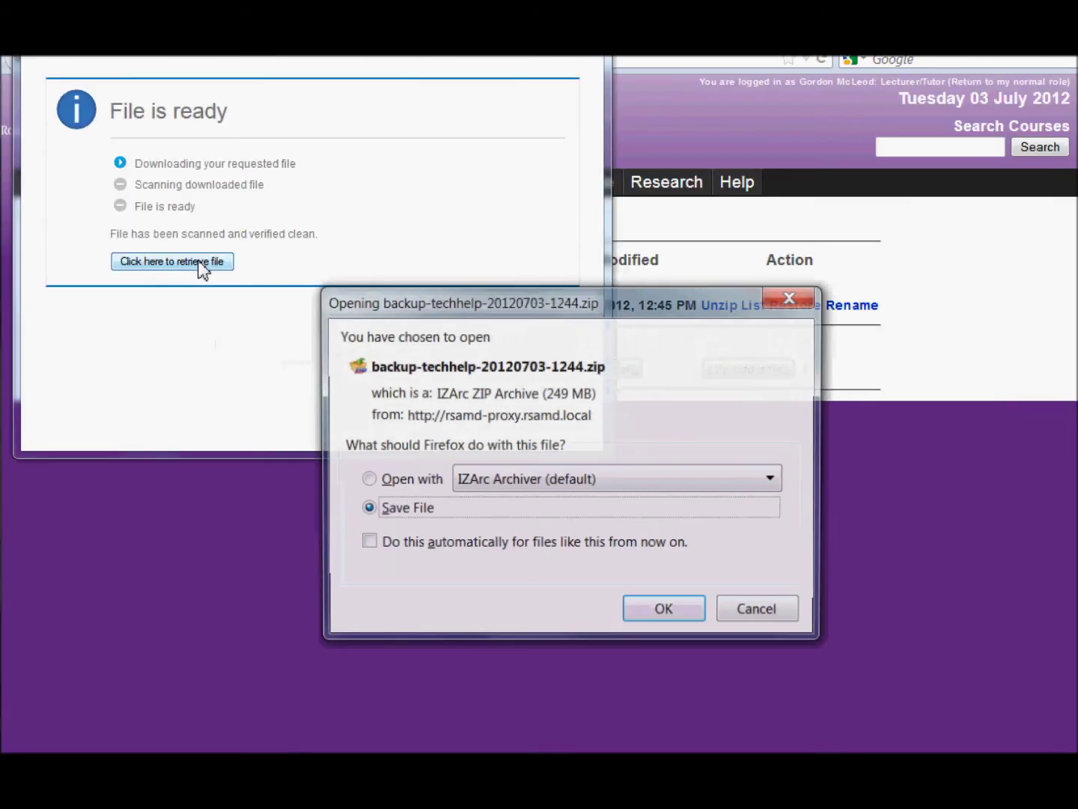
Step: Save backup-techhelp-20120703-1244.zip to disk in Firefox
{"action": "left_click", "coordinate": [674, 615]}
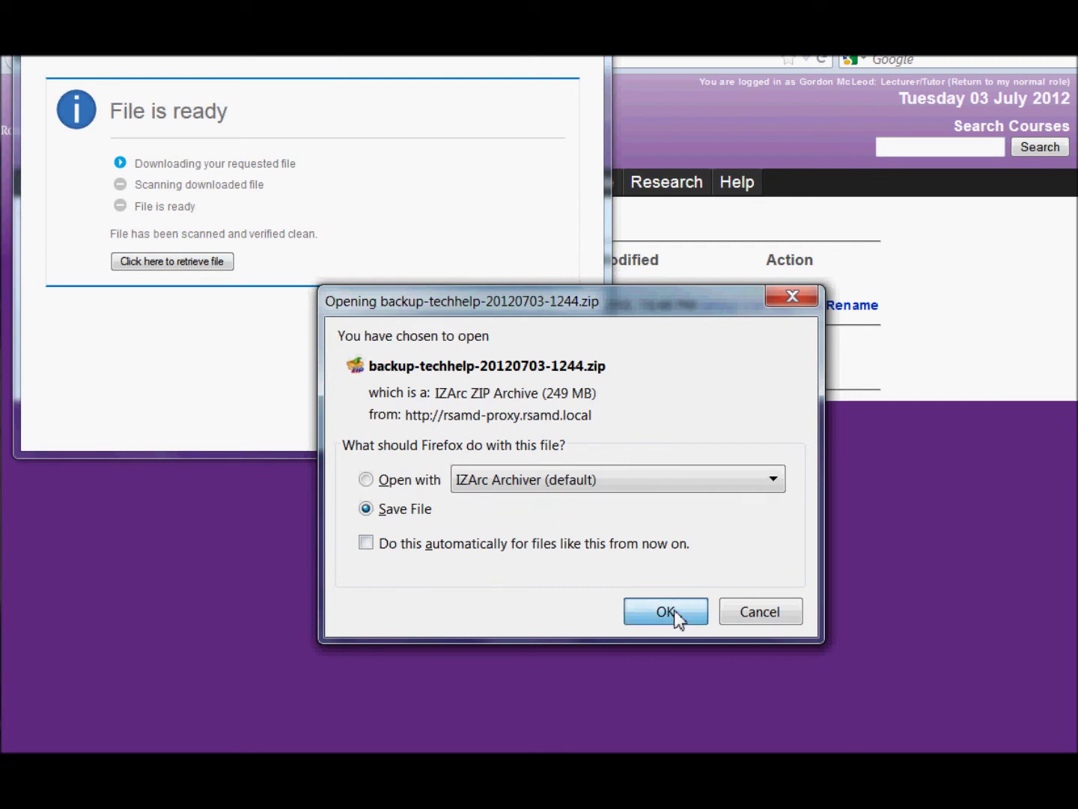
{"action": "left_click", "coordinate": [674, 612]}
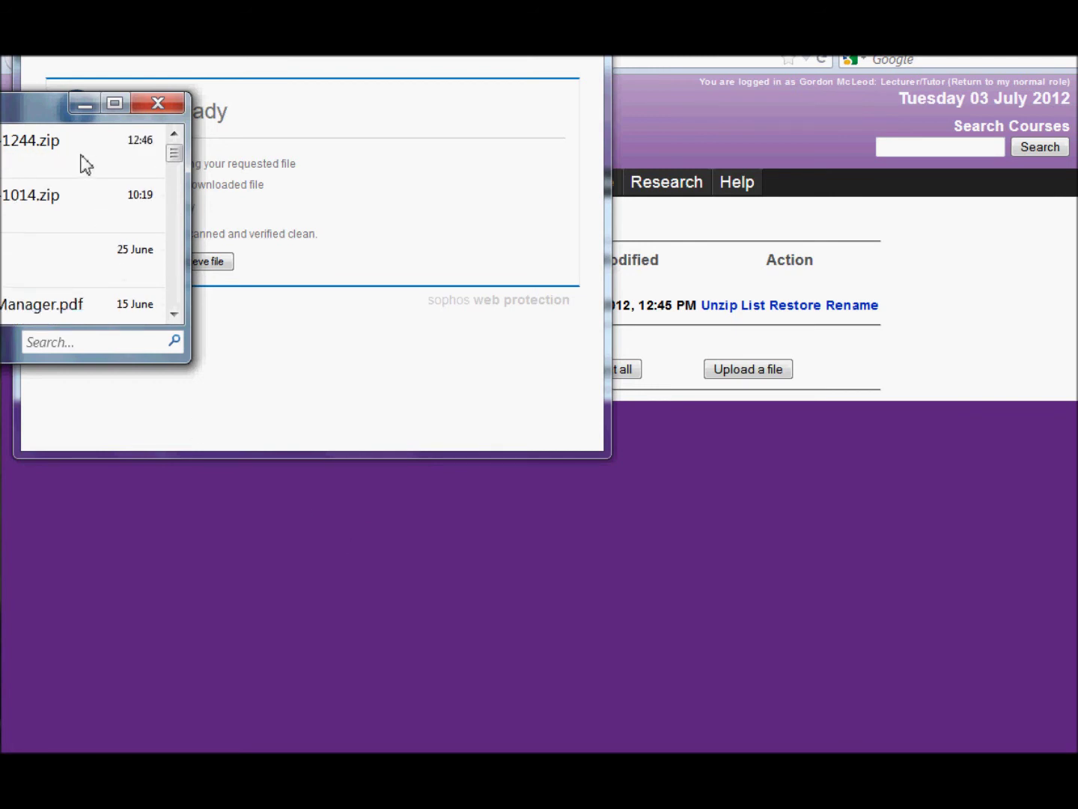
{"action": "right_click", "coordinate": [82, 157]}
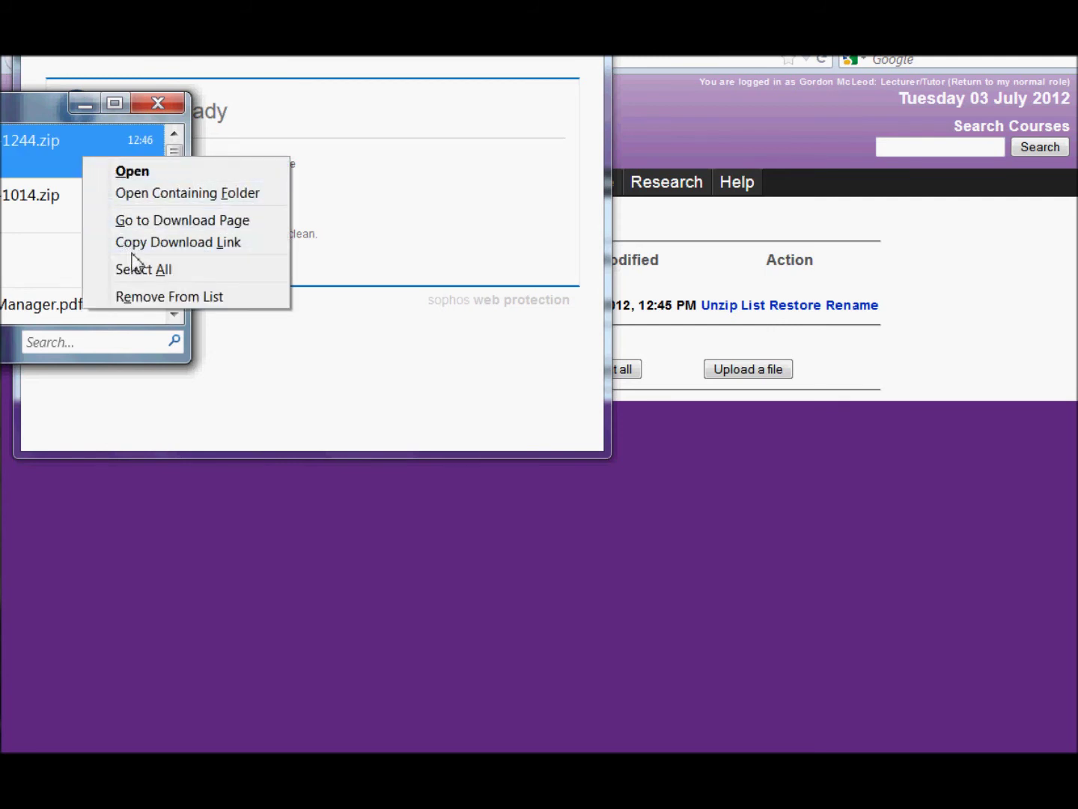
Step: Open the Downloads folder containing the 1244.zip backup from Firefox's downloads list
{"action": "left_click", "coordinate": [154, 198]}
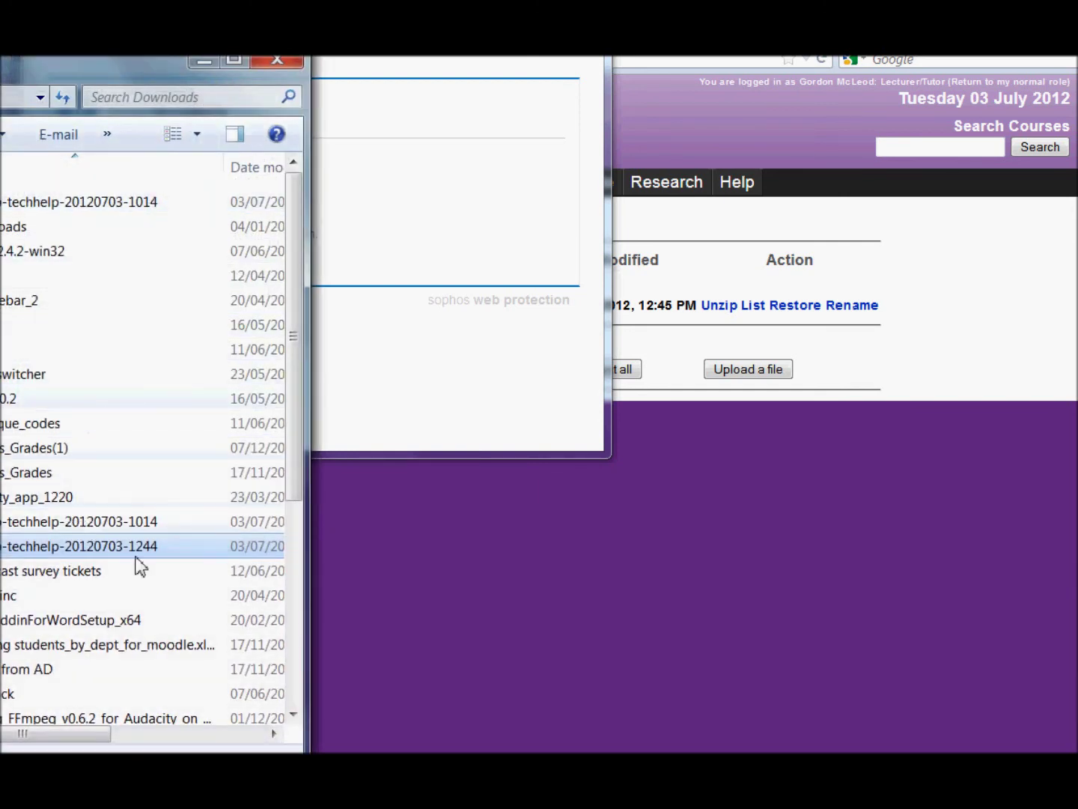
{"action": "mouse_move", "coordinate": [80, 546]}
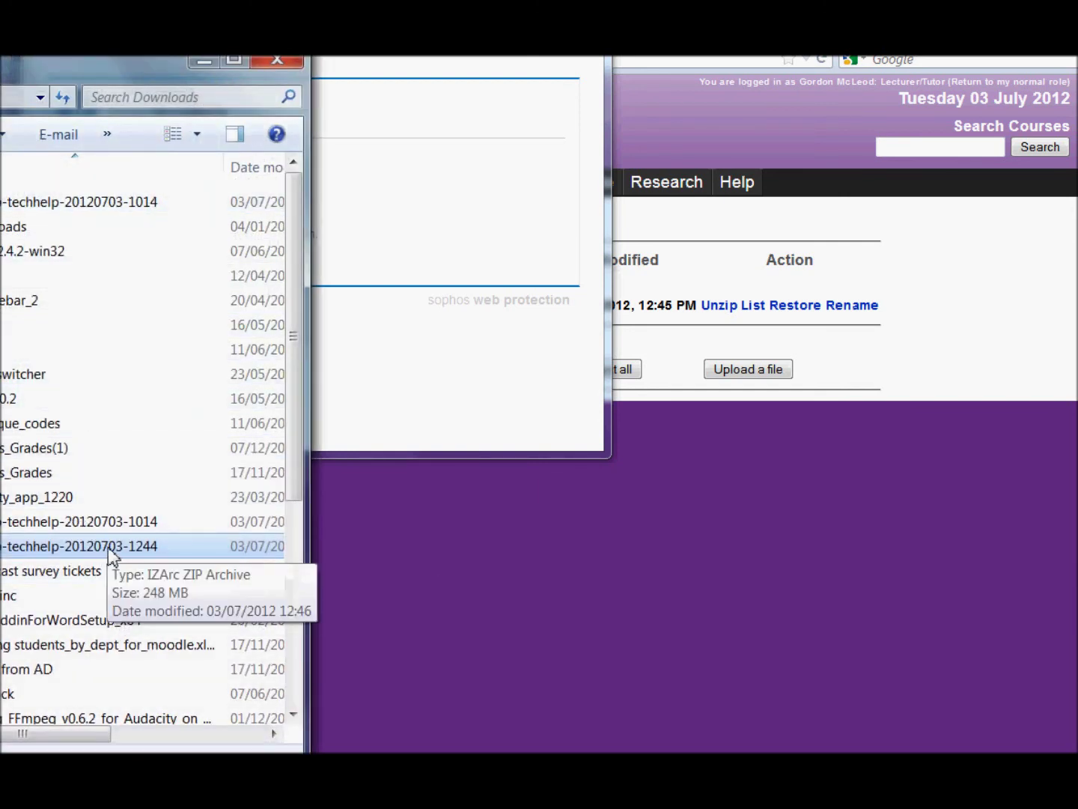
{"action": "right_click", "coordinate": [109, 553]}
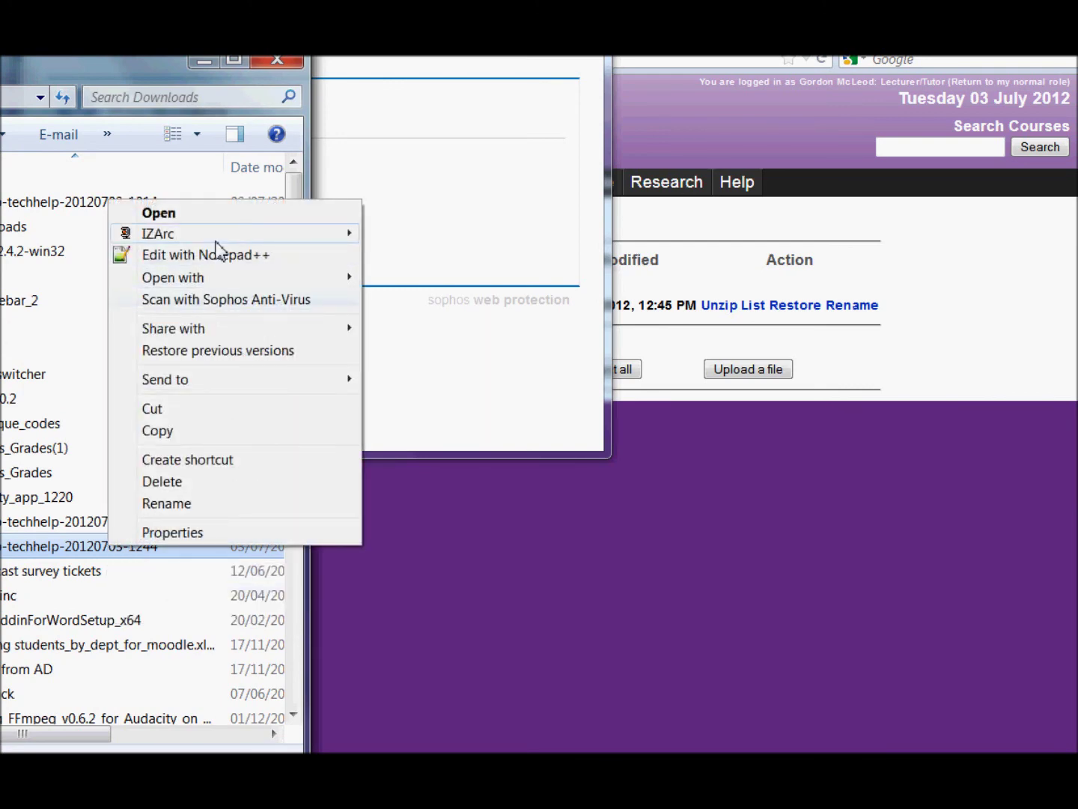
{"action": "mouse_move", "coordinate": [159, 233]}
{"action": "left_click", "coordinate": [444, 281]}
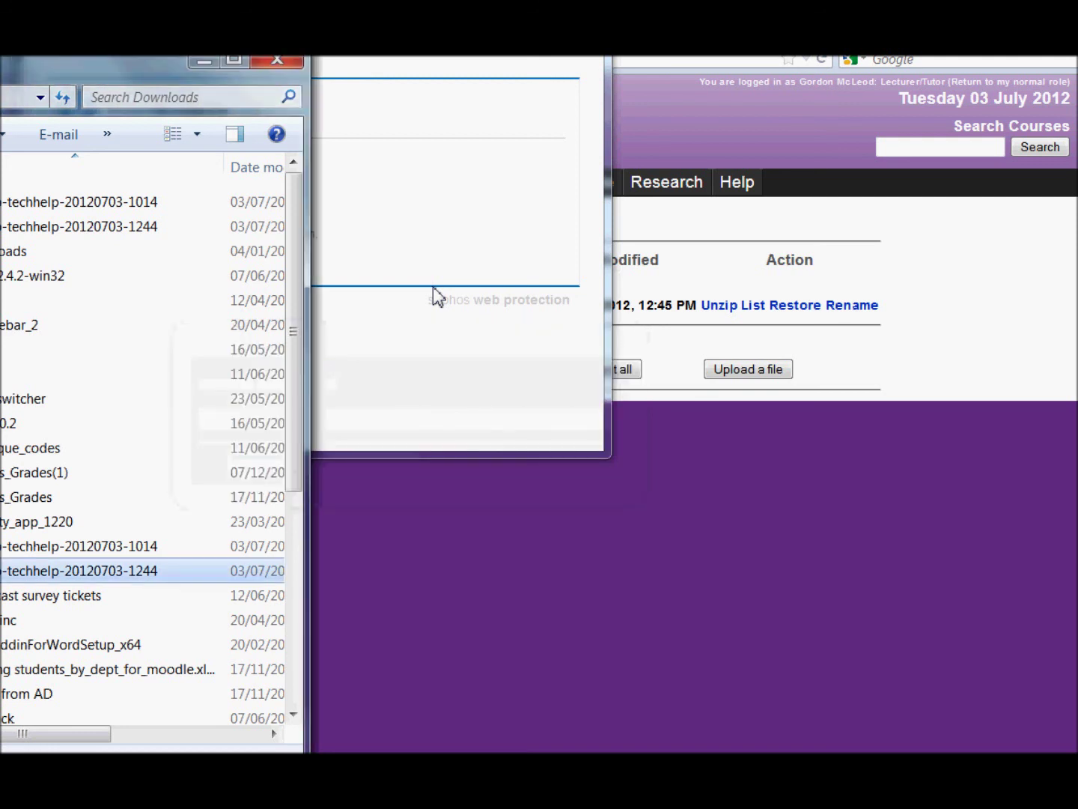
{"action": "double_click", "coordinate": [100, 230]}
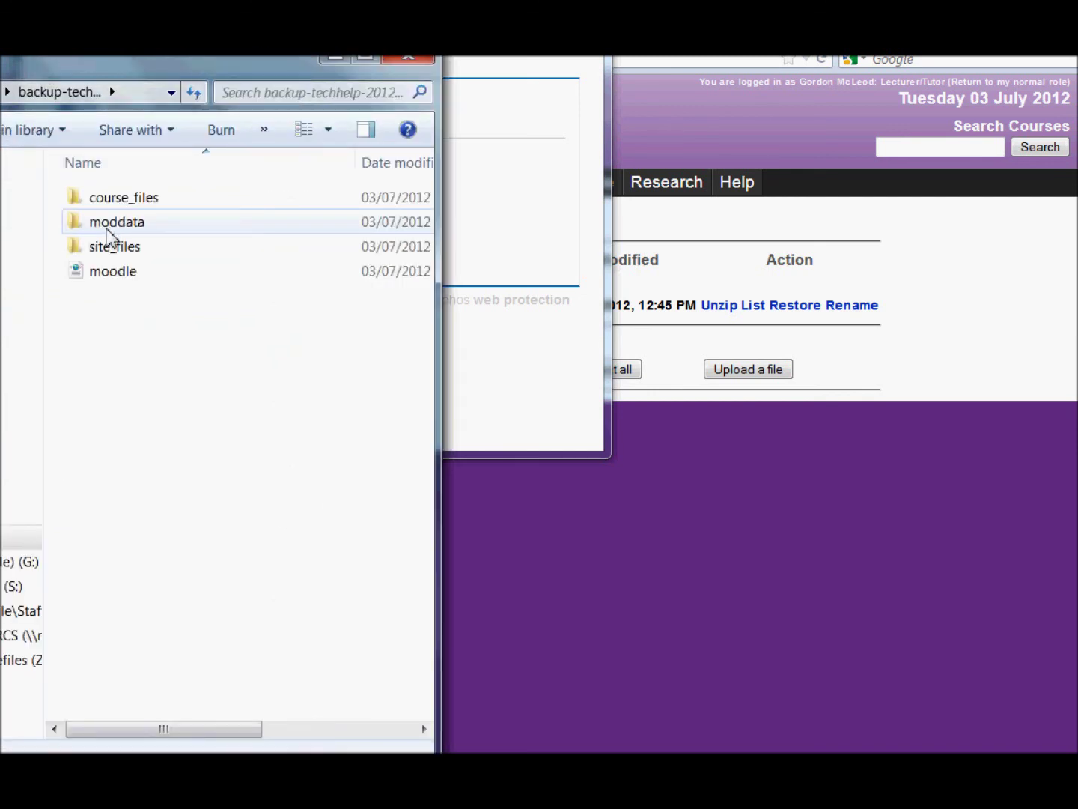
Step: Browse into course_files and then Learning_Technology_Demo_Files
{"action": "double_click", "coordinate": [102, 199]}
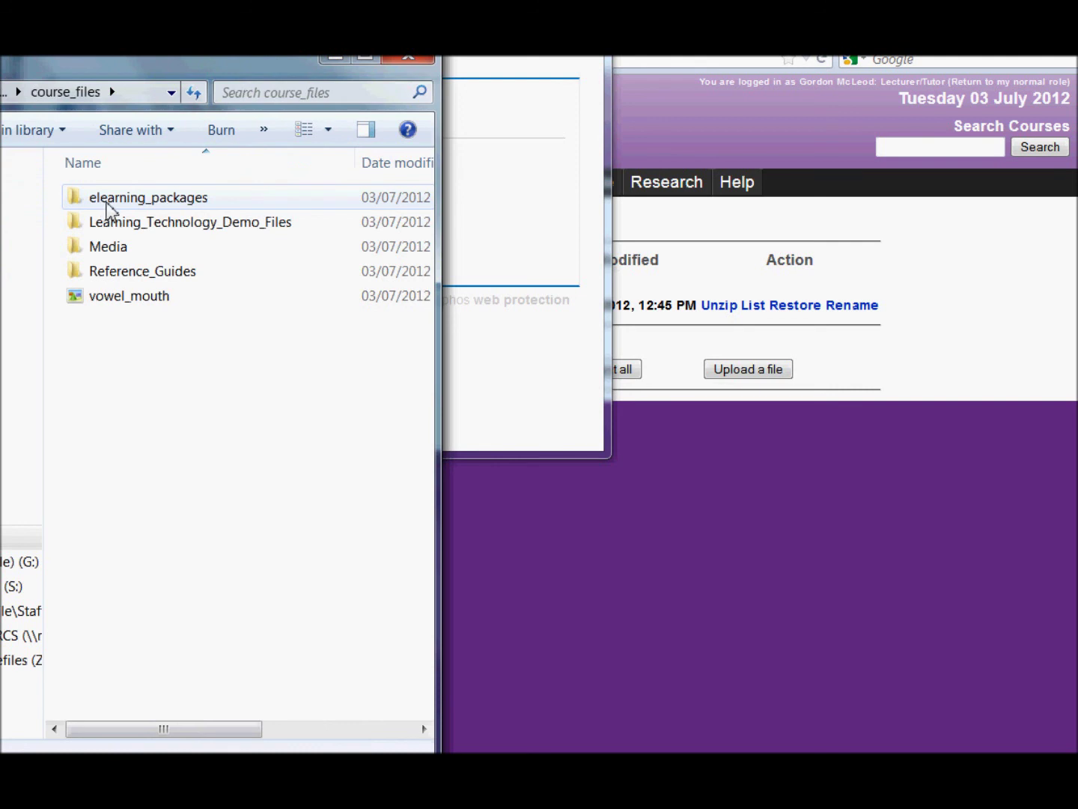
{"action": "double_click", "coordinate": [106, 224]}
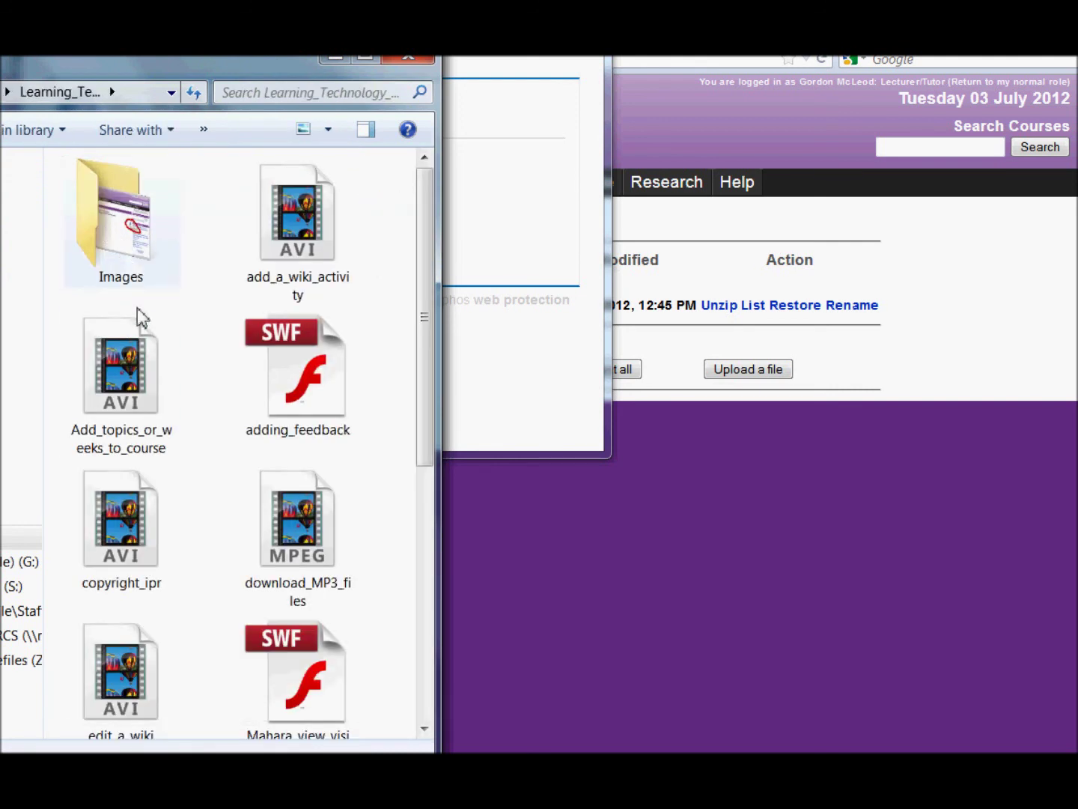